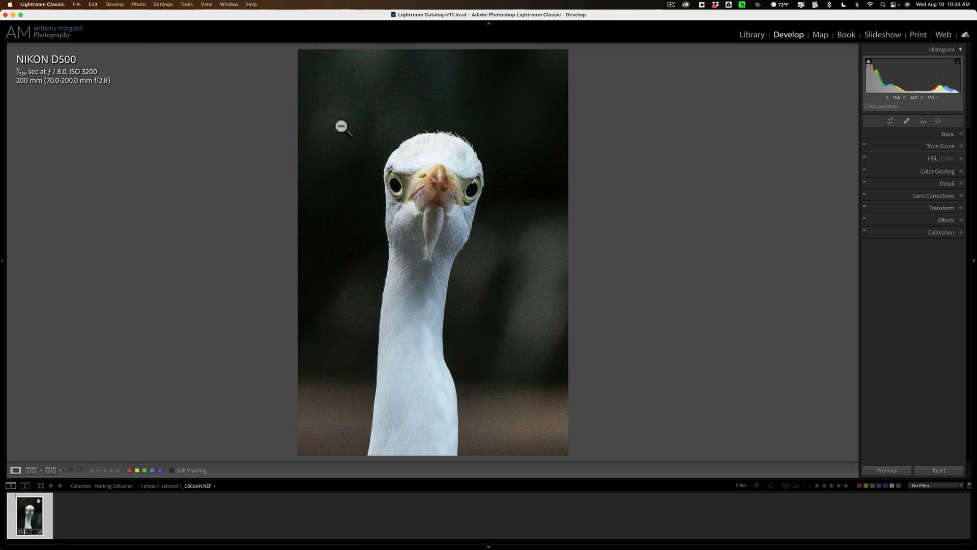
- Switch the loupe overlay to show file name, capture date and 867 x 1300 dimensions
{"action": "left_click_drag", "start_coordinate": [338, 124], "coordinate": [550, 279], "text": "super"}
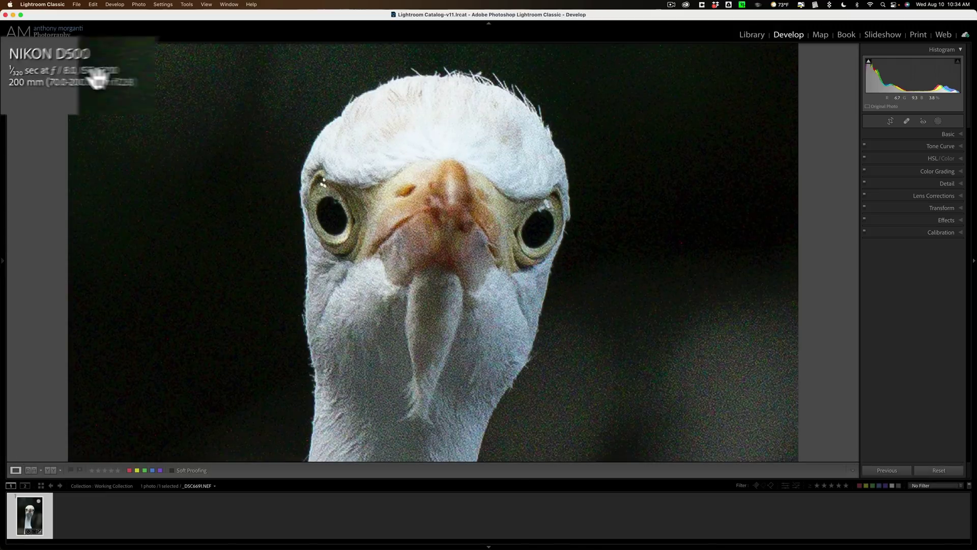
{"action": "left_click", "coordinate": [414, 167]}
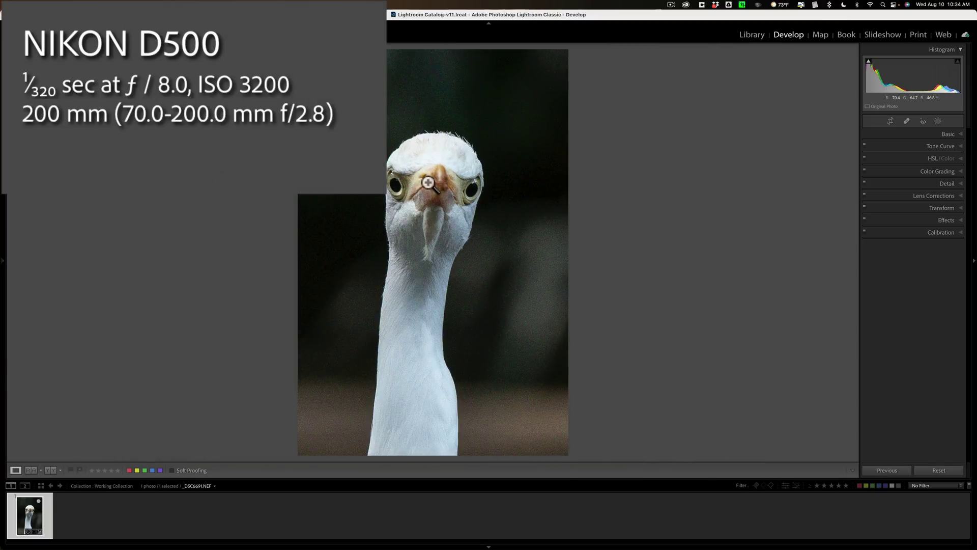
{"action": "key", "text": "i"}
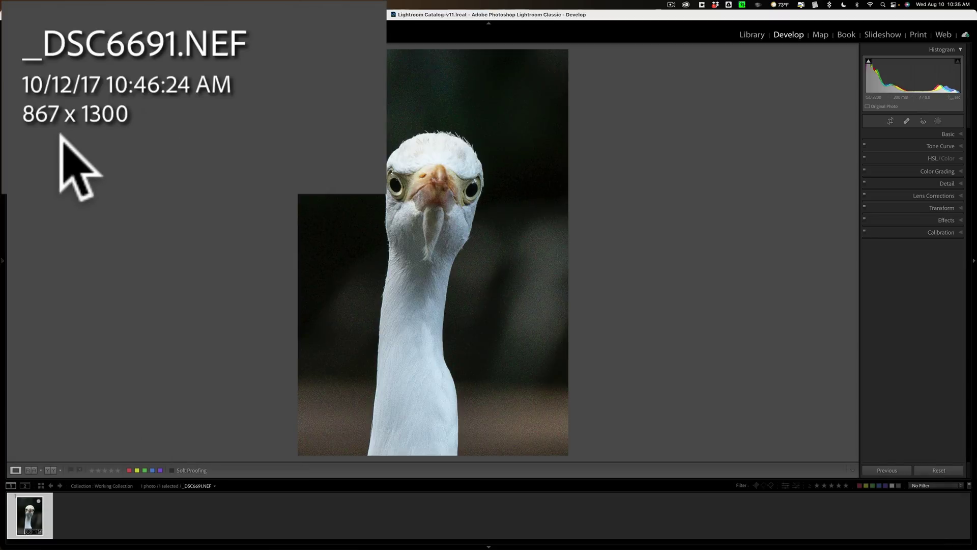
- Compare the uncropped original framing against the tight crop around the egret
{"action": "left_click", "coordinate": [889, 120]}
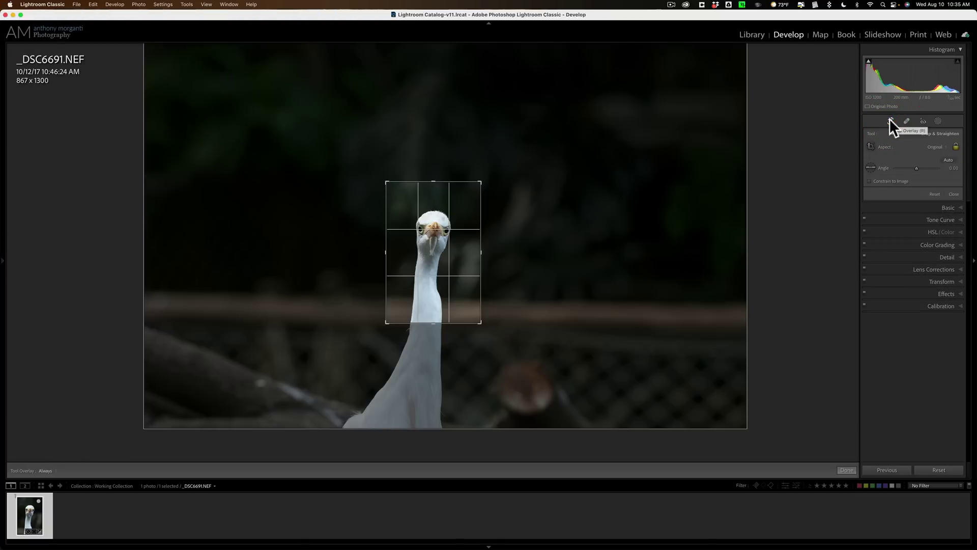
{"action": "left_click", "coordinate": [890, 121]}
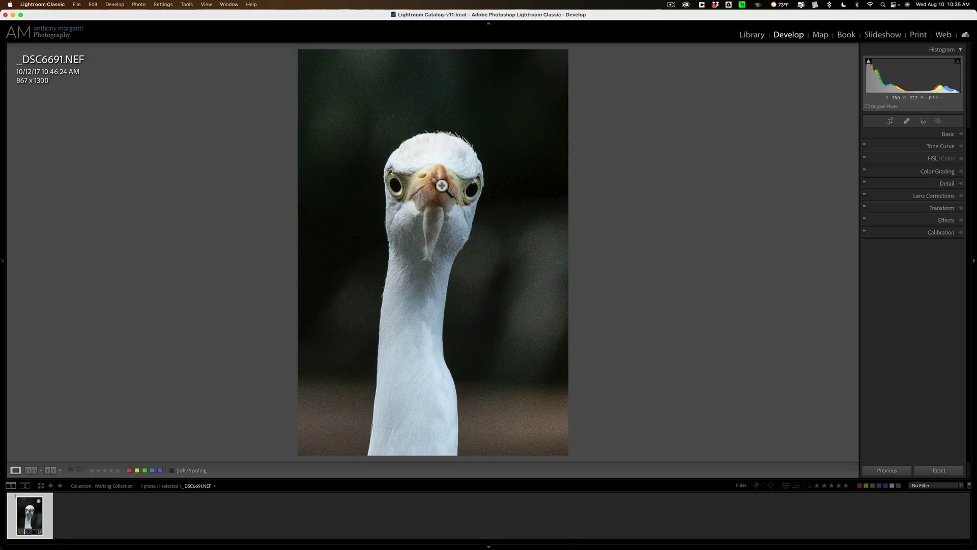
{"action": "left_click", "coordinate": [892, 121]}
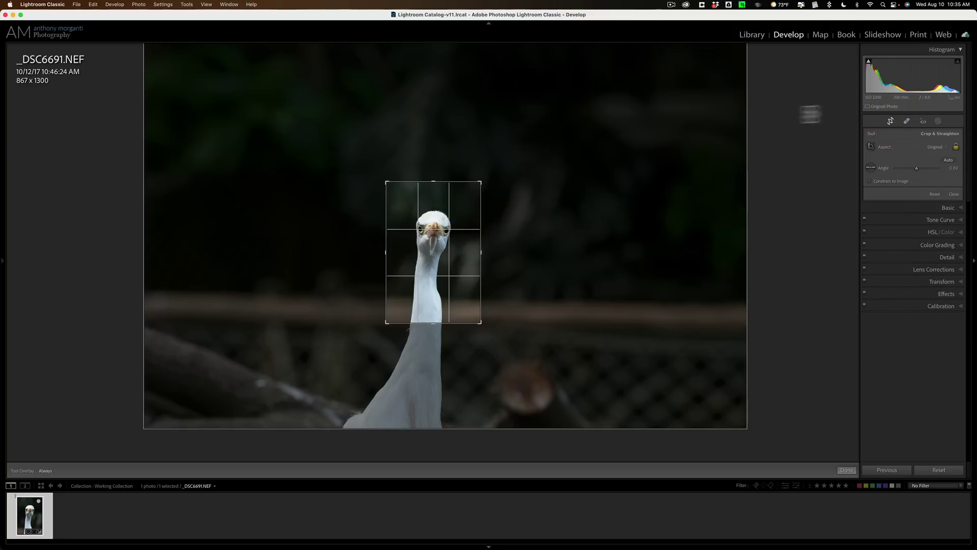
{"action": "left_click", "coordinate": [890, 121]}
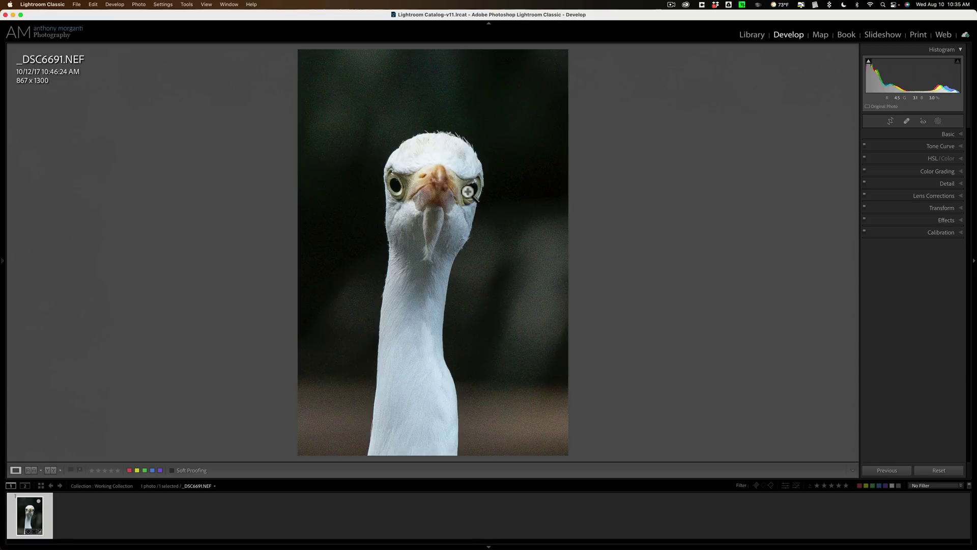
- Edit a TIFF copy of the egret with Lightroom adjustments in Topaz Photo AI
{"action": "right_click", "coordinate": [327, 59]}
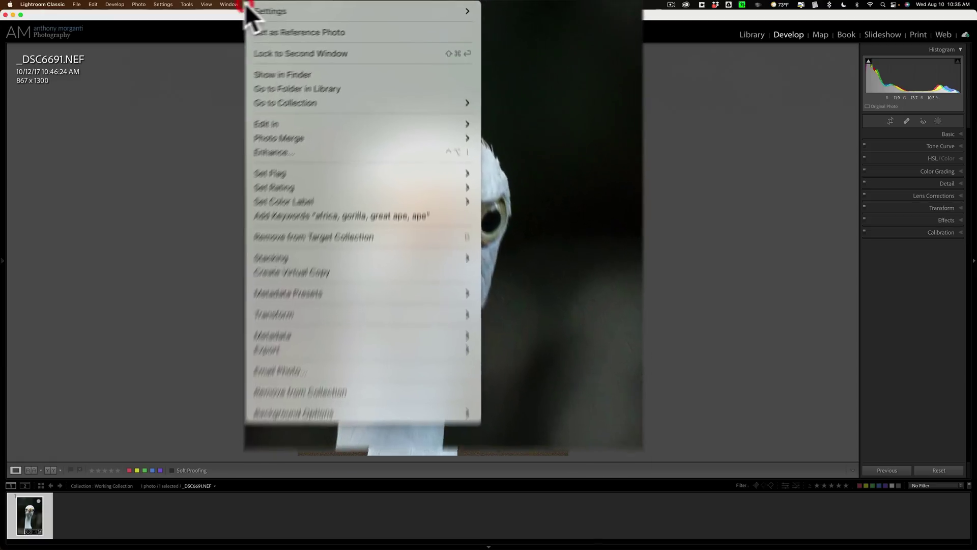
{"action": "mouse_move", "coordinate": [349, 149]}
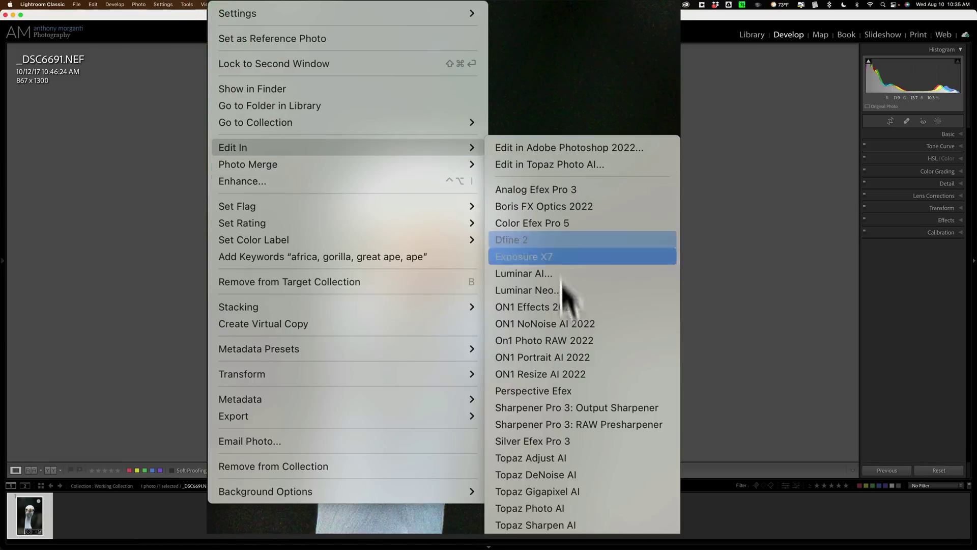
{"action": "left_click", "coordinate": [590, 508]}
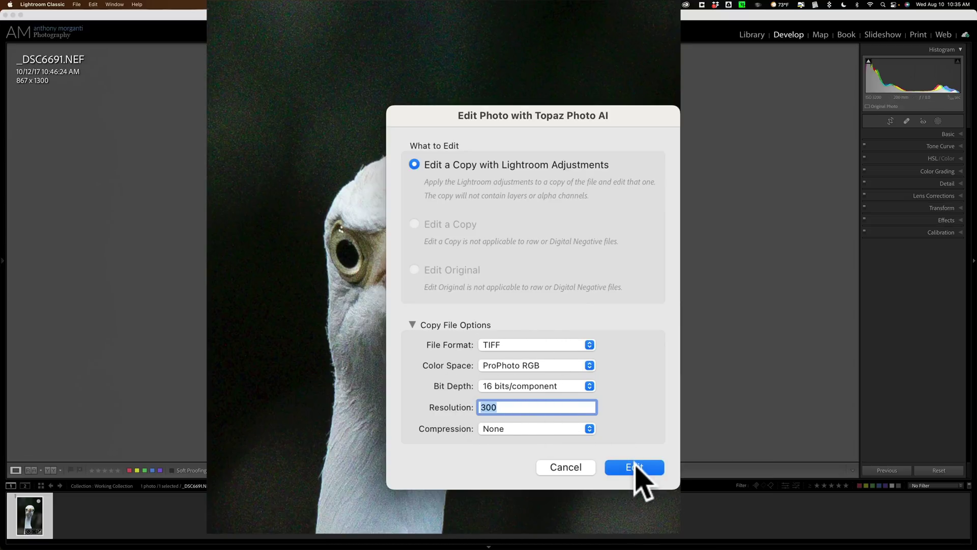
{"action": "left_click", "coordinate": [635, 463]}
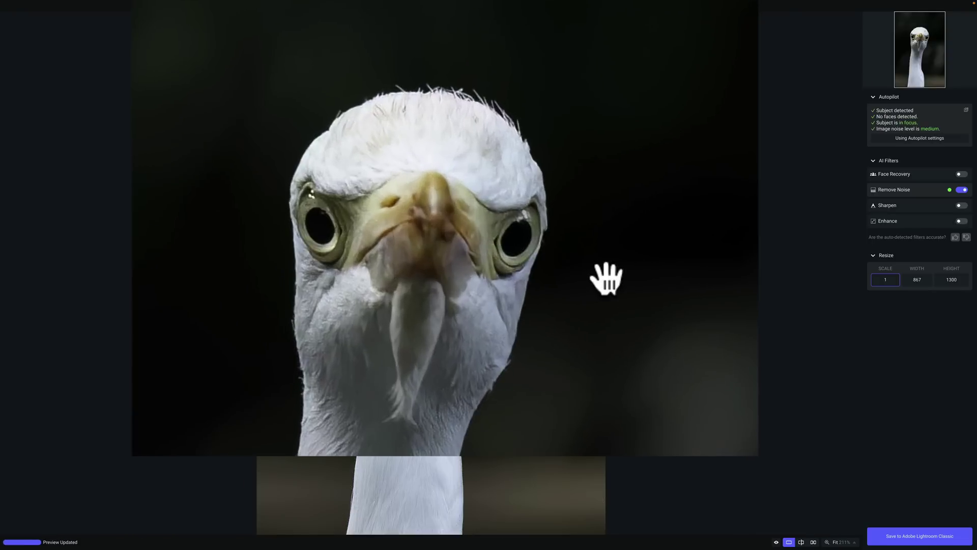
{"action": "left_click", "coordinate": [525, 216]}
{"action": "left_click", "coordinate": [607, 283]}
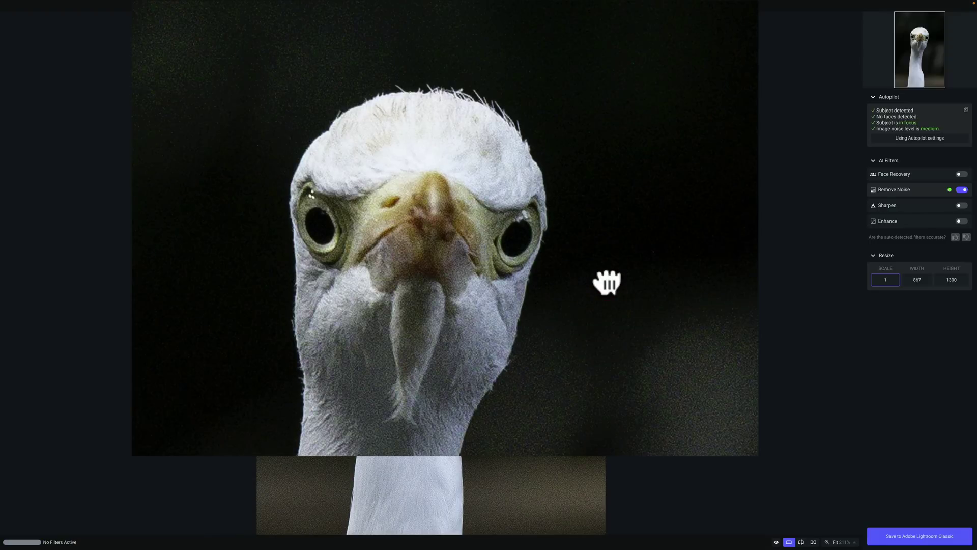
{"action": "left_click", "coordinate": [607, 282]}
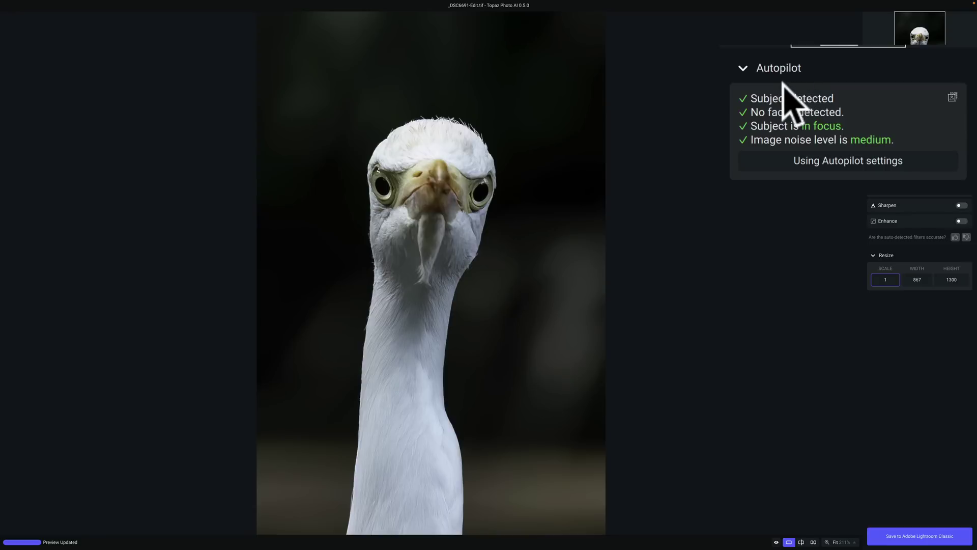
{"action": "mouse_move", "coordinate": [781, 91]}
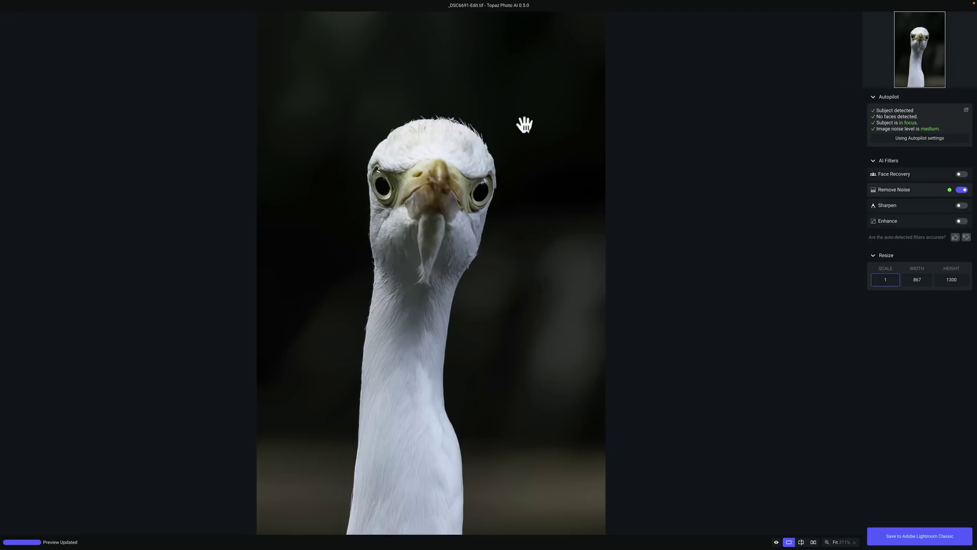
{"action": "left_click_drag", "start_coordinate": [524, 125], "coordinate": [524, 125]}
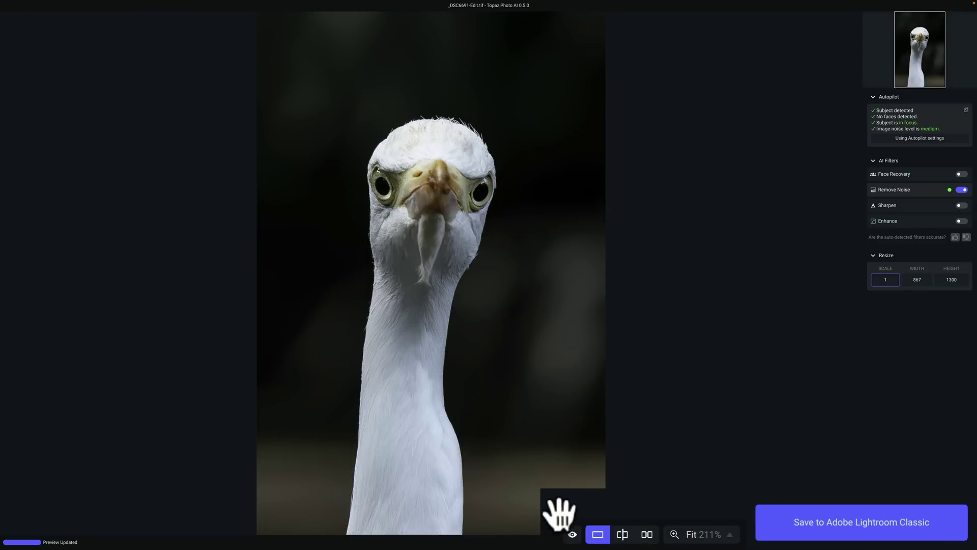
{"action": "left_click", "coordinate": [572, 534]}
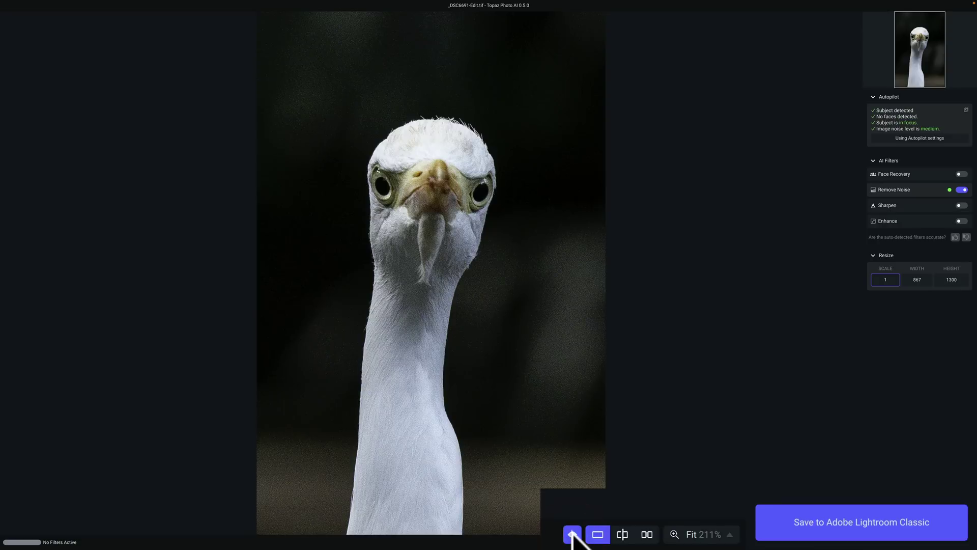
{"action": "left_click", "coordinate": [572, 533]}
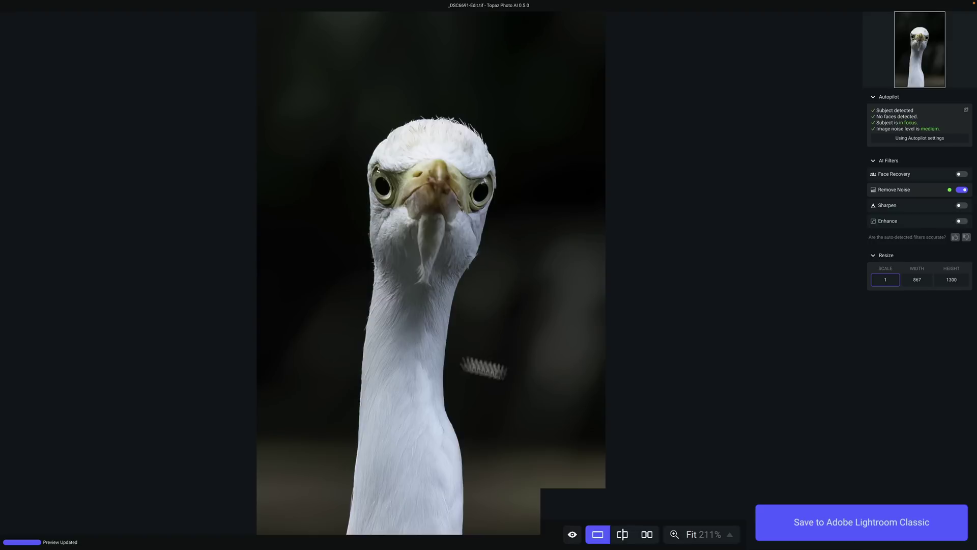
{"action": "left_click", "coordinate": [621, 533]}
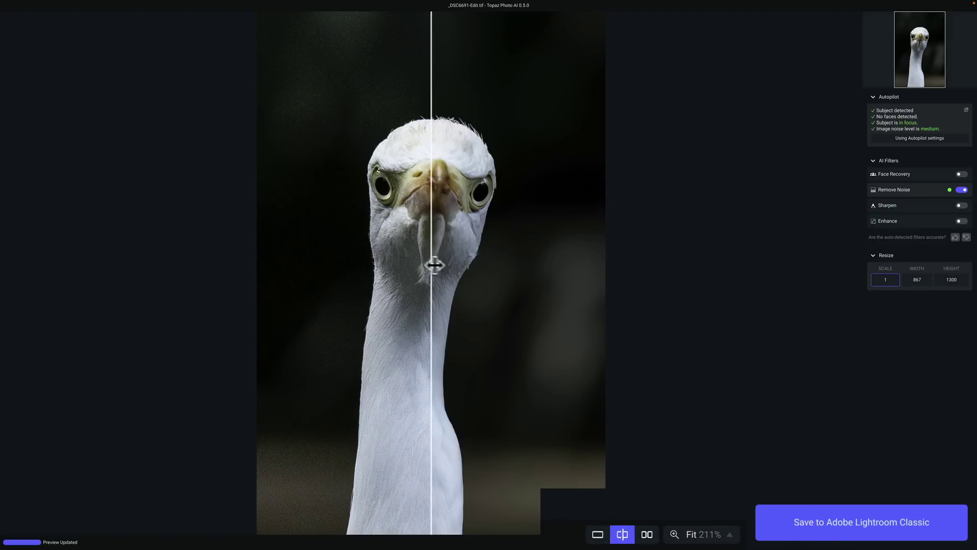
{"action": "mouse_move", "coordinate": [431, 265]}
{"action": "left_mouse_down"}
{"action": "mouse_move", "coordinate": [604, 273]}
{"action": "mouse_move", "coordinate": [273, 251]}
{"action": "mouse_move", "coordinate": [426, 265]}
{"action": "left_mouse_up"}
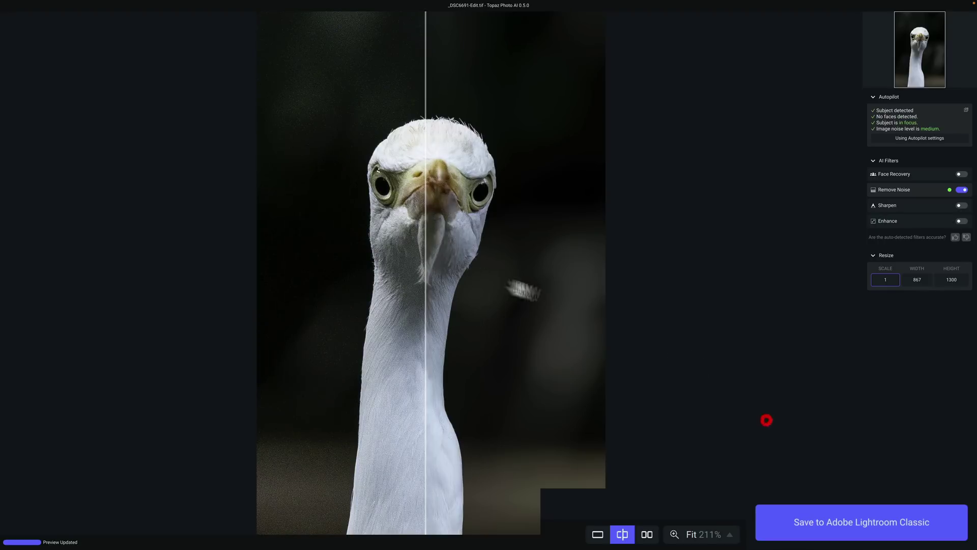
{"action": "left_click", "coordinate": [647, 534]}
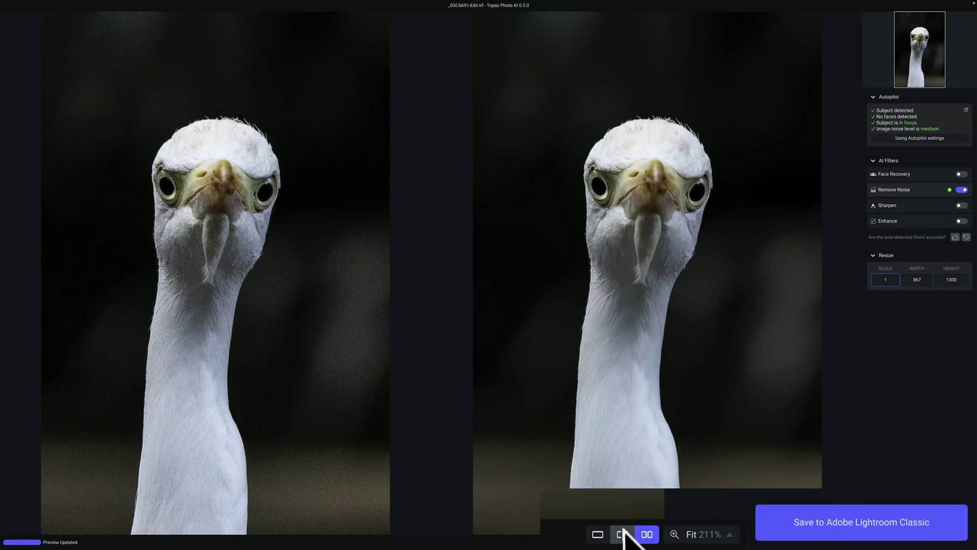
{"action": "left_click", "coordinate": [598, 534]}
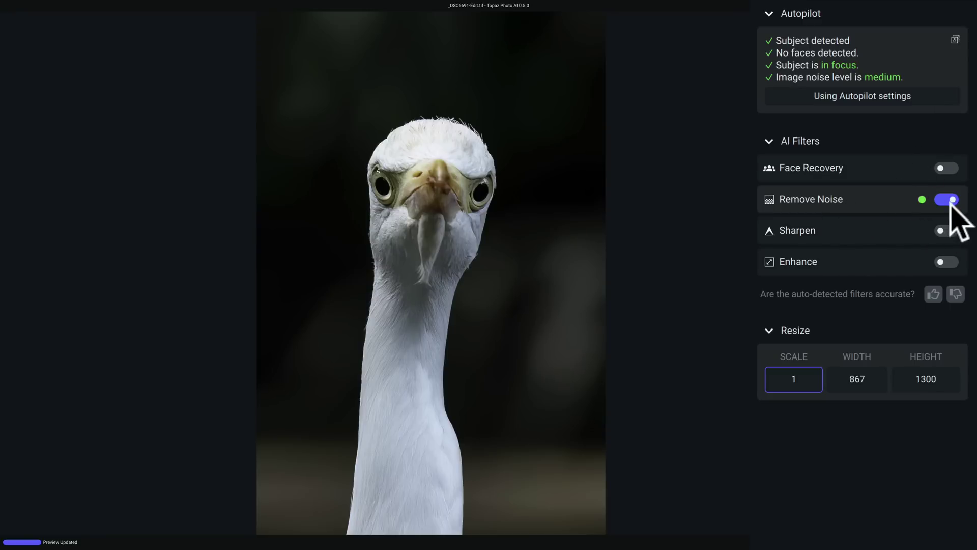
{"action": "left_click", "coordinate": [855, 199]}
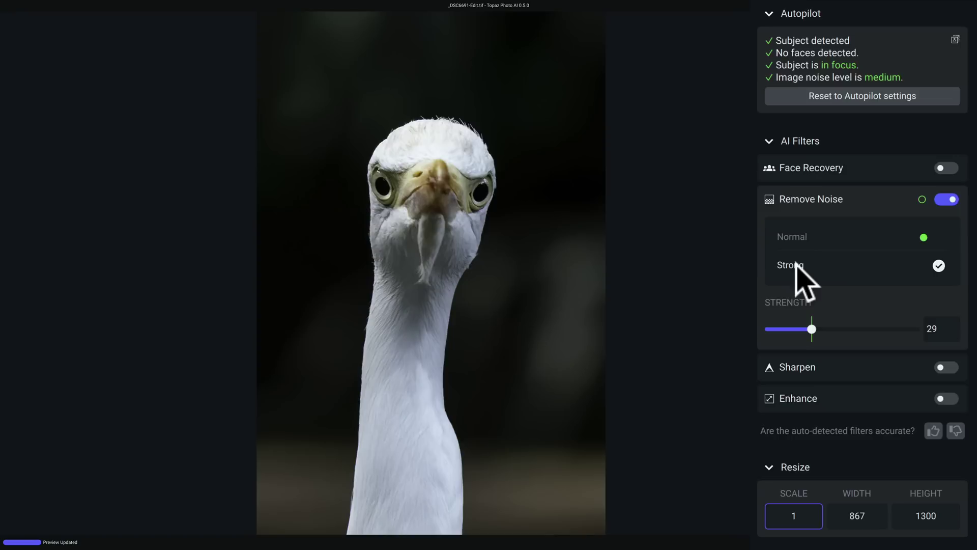
{"action": "left_click_drag", "start_coordinate": [812, 329], "coordinate": [873, 329]}
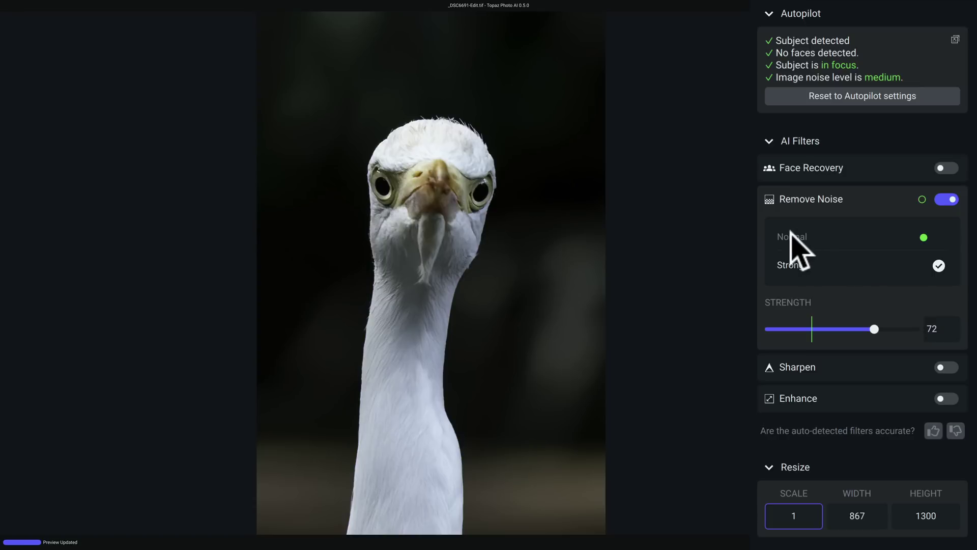
{"action": "left_click", "coordinate": [834, 97]}
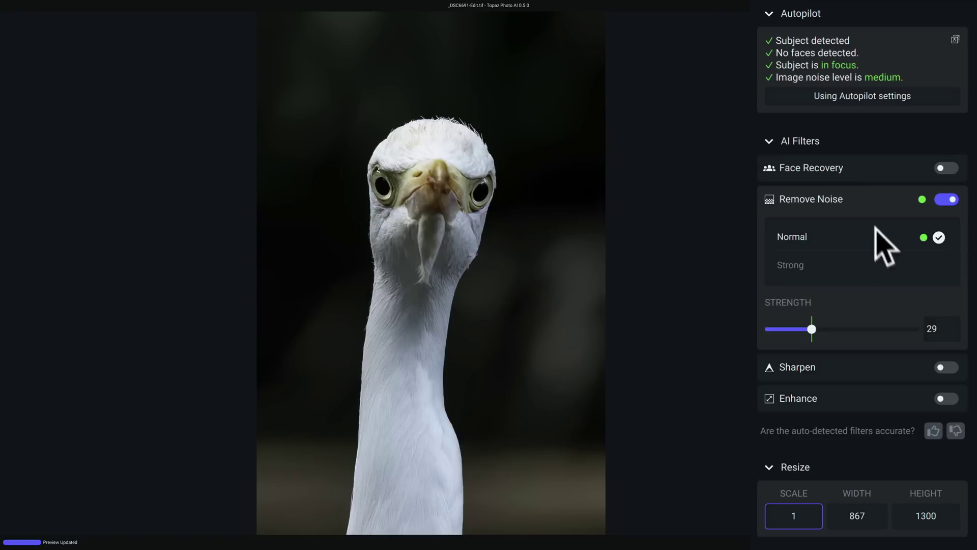
{"action": "left_click", "coordinate": [864, 201]}
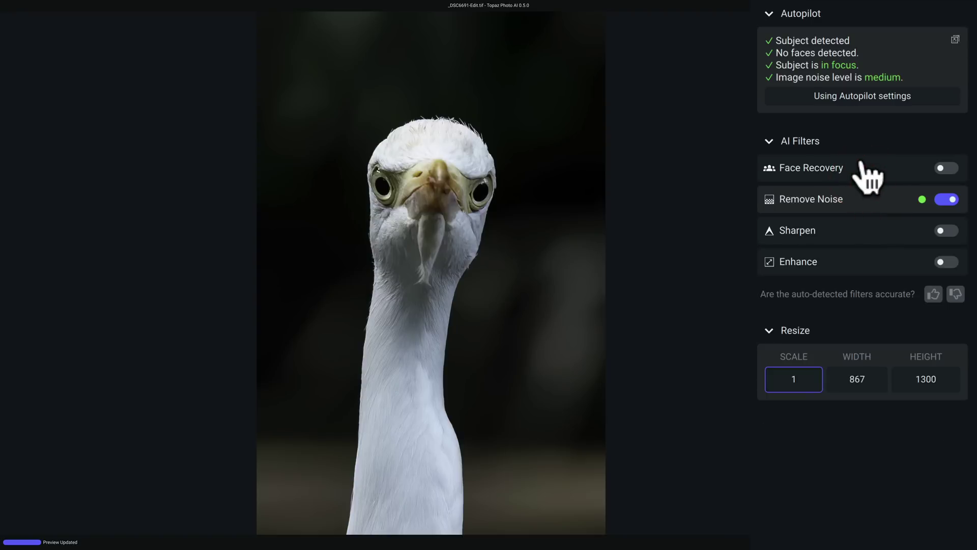
- Try Sharpen with the Lens Blur model at strength 46, then switch it back off
{"action": "left_click", "coordinate": [863, 233]}
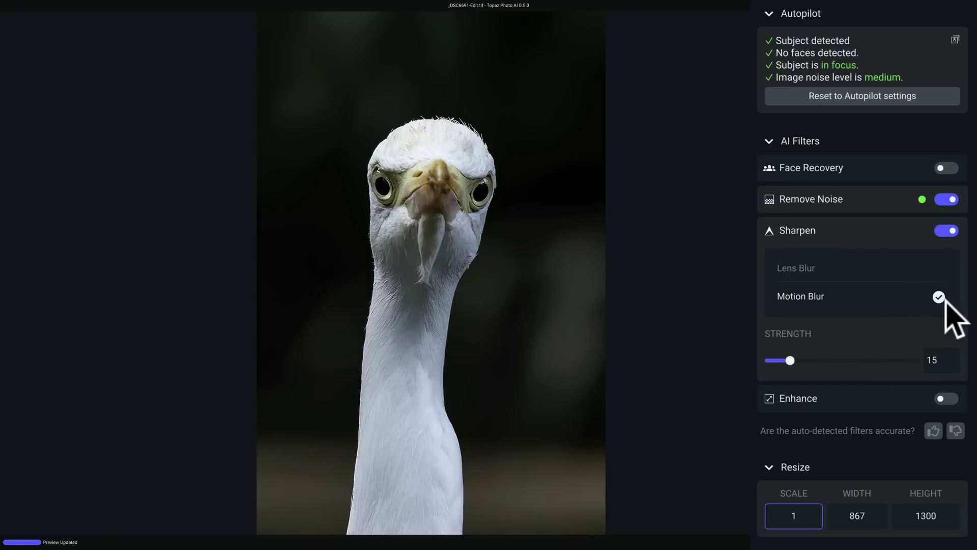
{"action": "left_click", "coordinate": [458, 190]}
{"action": "left_click", "coordinate": [788, 266]}
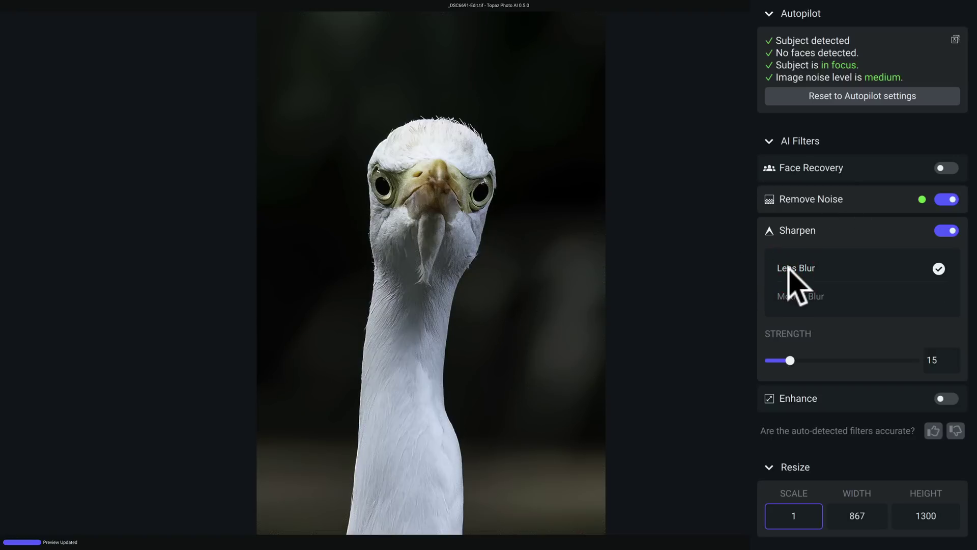
{"action": "left_click", "coordinate": [536, 216]}
{"action": "left_click_drag", "start_coordinate": [790, 360], "coordinate": [866, 360]}
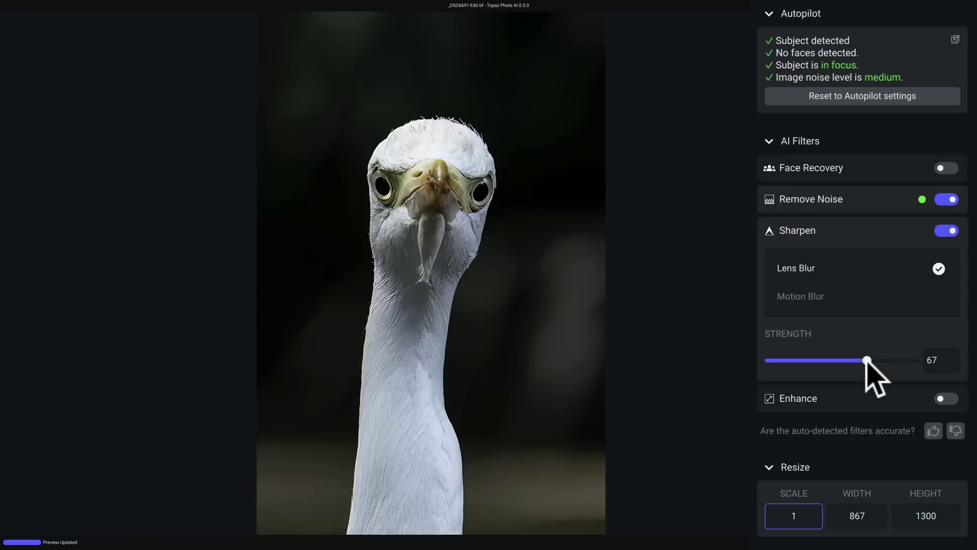
{"action": "left_click", "coordinate": [944, 232]}
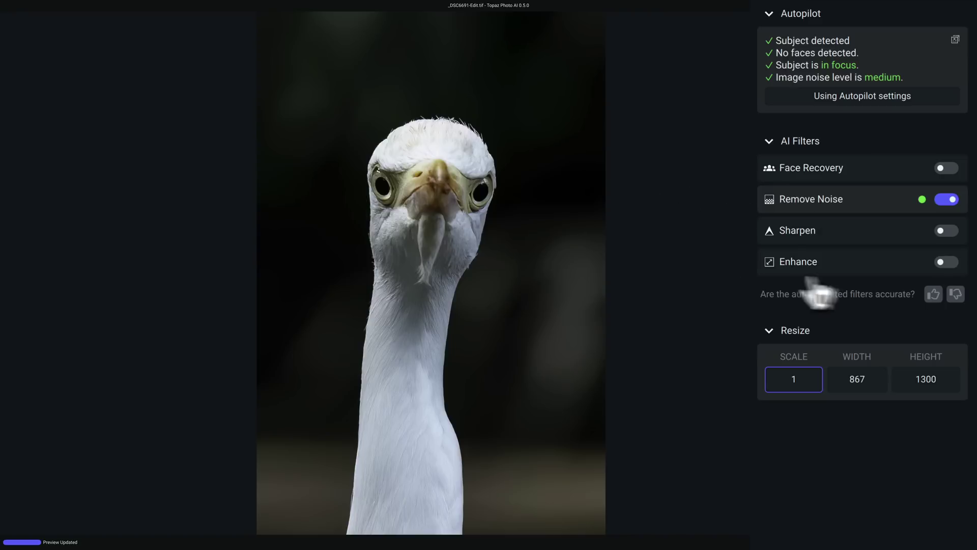
- Turn on Enhance with the Low Resolution model, toggling it to compare the preview
{"action": "left_click", "coordinate": [839, 262]}
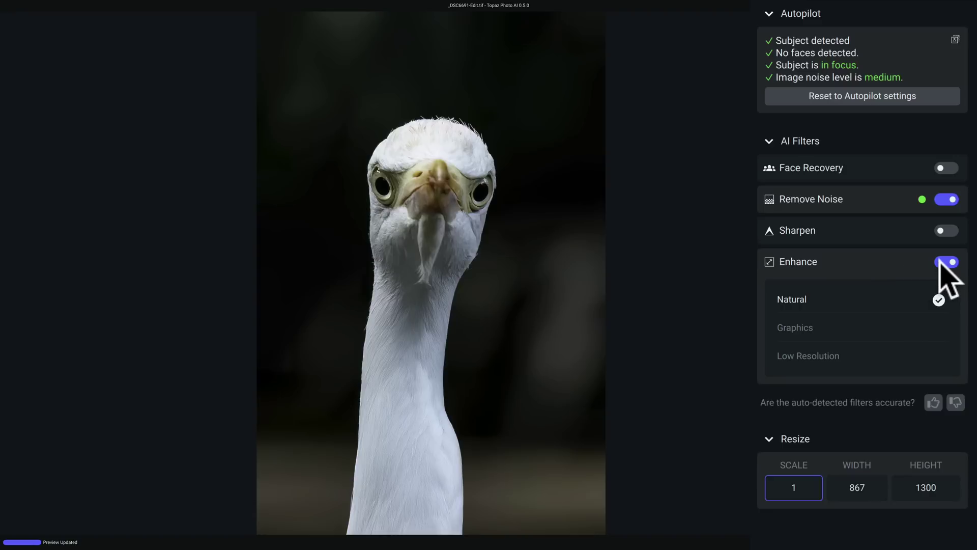
{"action": "left_click", "coordinate": [546, 277]}
{"action": "left_click", "coordinate": [946, 262]}
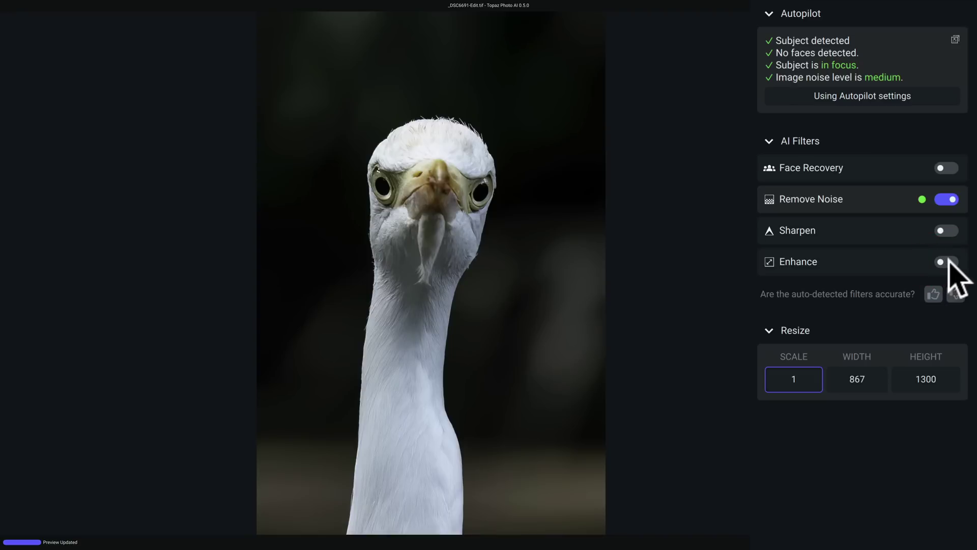
{"action": "left_click", "coordinate": [947, 260]}
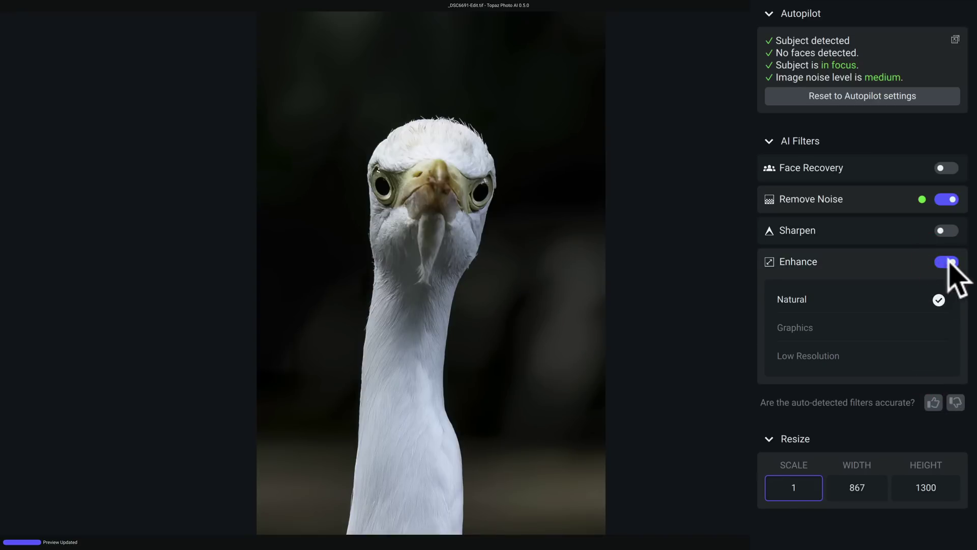
{"action": "left_click", "coordinate": [939, 261]}
{"action": "left_click", "coordinate": [952, 261]}
{"action": "left_click", "coordinate": [814, 356]}
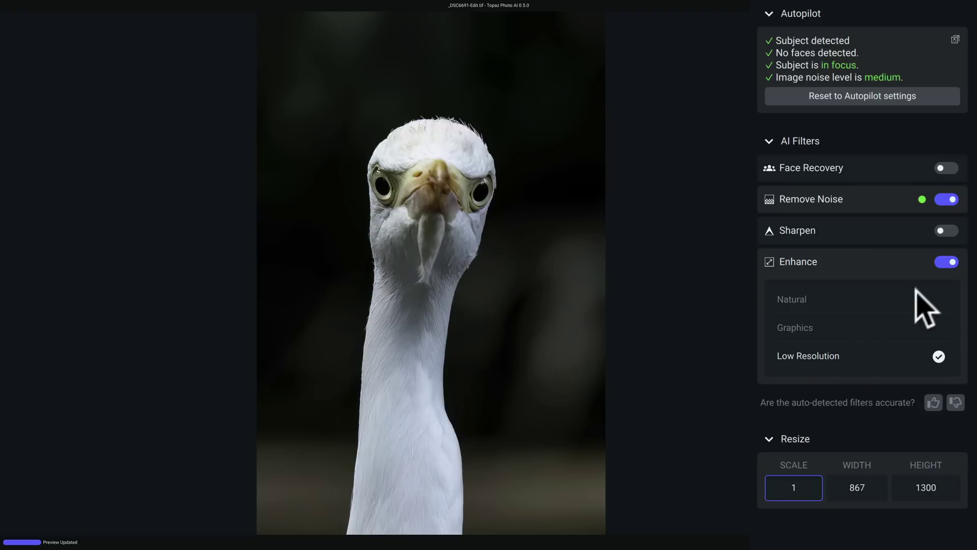
{"action": "left_click", "coordinate": [941, 261]}
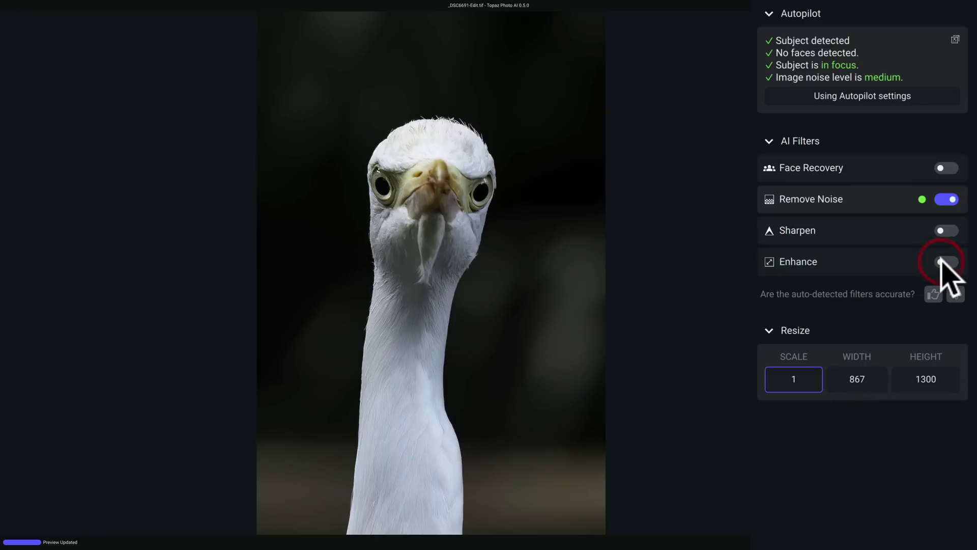
{"action": "left_click", "coordinate": [947, 262]}
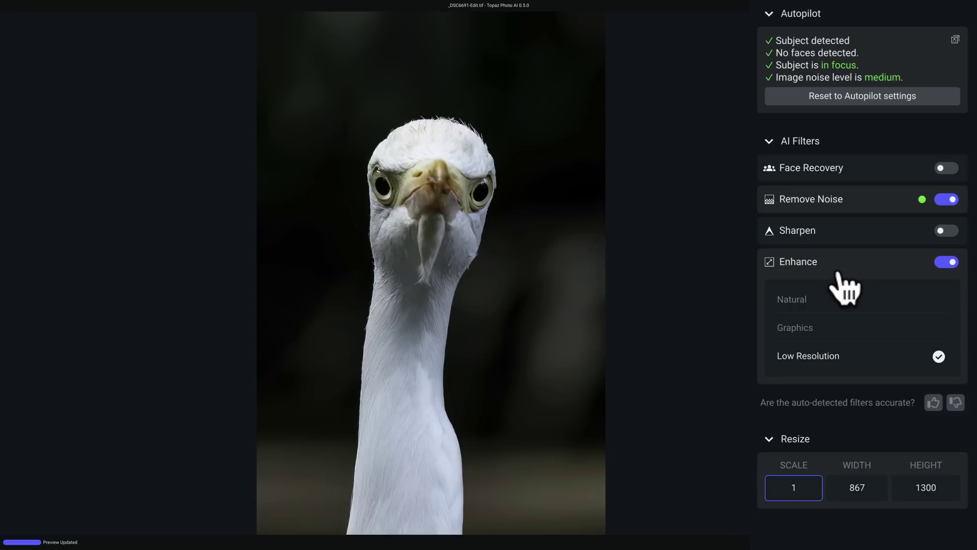
- Set the Resize scale to 4x, giving a 3468 x 5200 output
{"action": "left_click", "coordinate": [769, 439]}
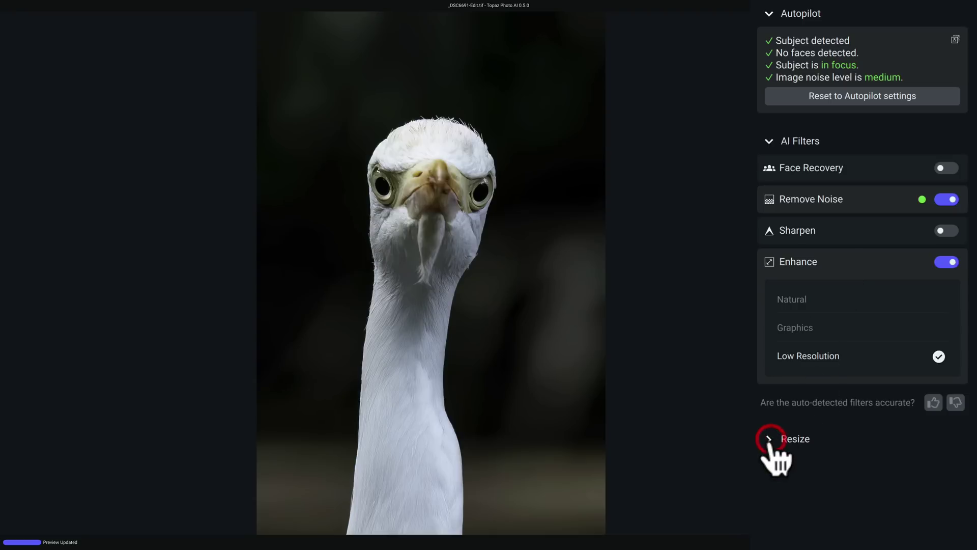
{"action": "left_click", "coordinate": [769, 439]}
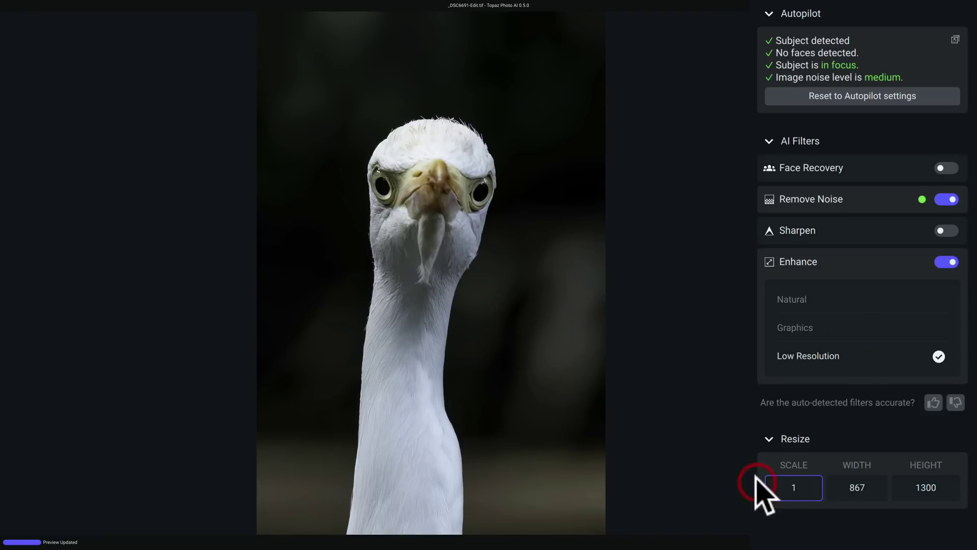
{"action": "double_click", "coordinate": [811, 487]}
{"action": "type", "text": "4"}
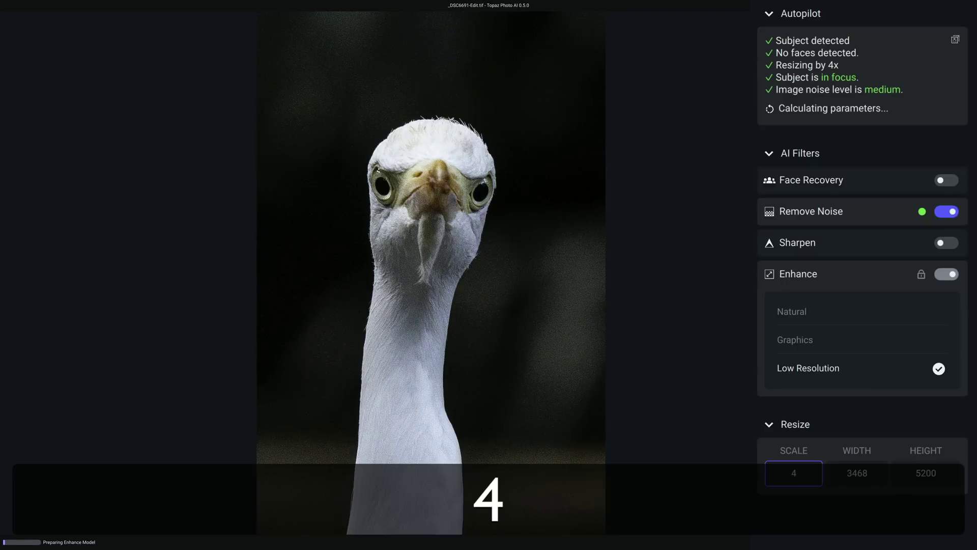
{"action": "key", "text": "Tab"}
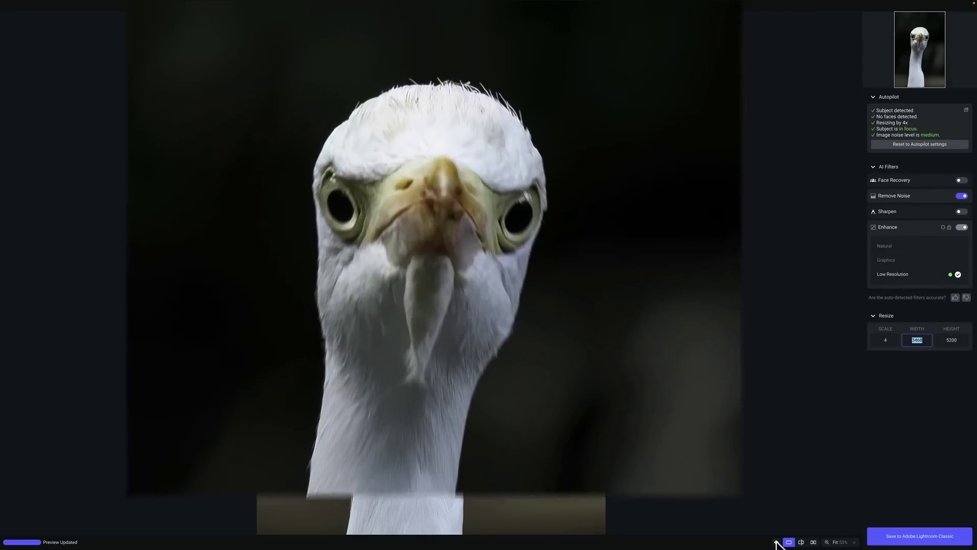
- Compare against the original, then save the result to Lightroom Classic as _DSC6691-Edit.tif
{"action": "left_click", "coordinate": [777, 542]}
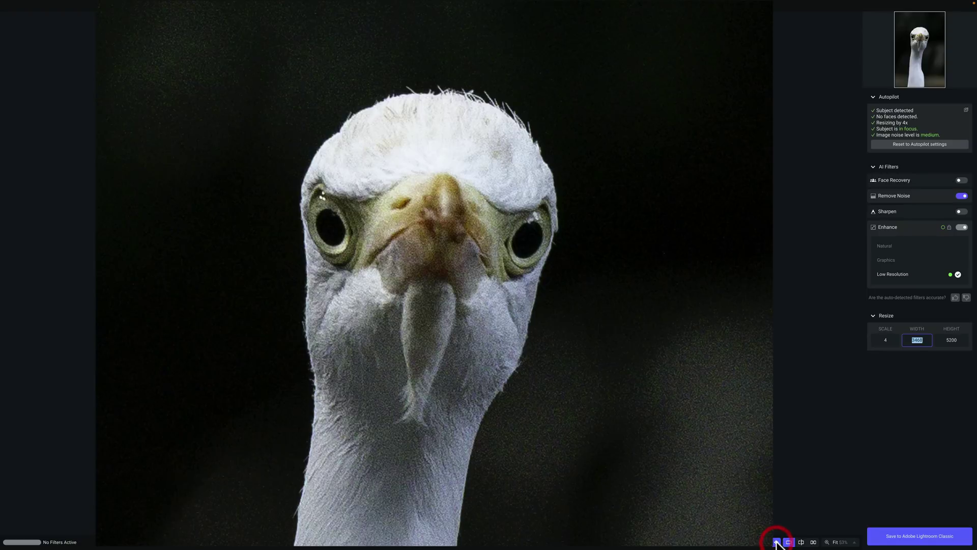
{"action": "left_click", "coordinate": [777, 543]}
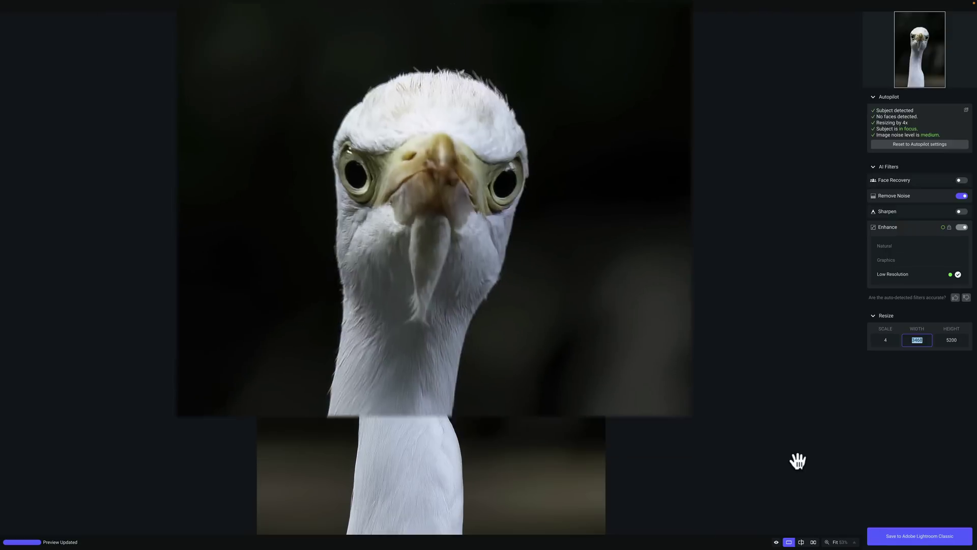
{"action": "left_click", "coordinate": [886, 520]}
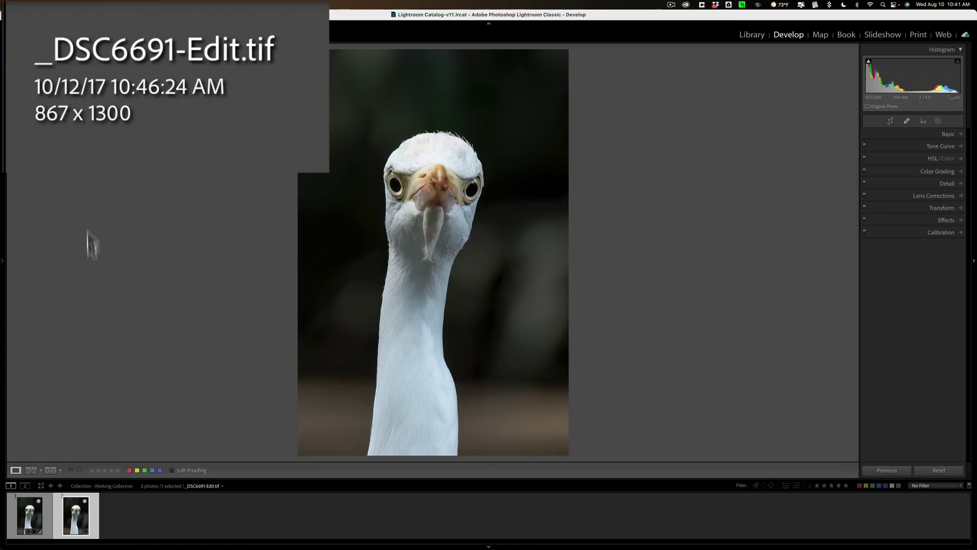
- View the original NEF and the edited TIF, zooming in on the egret's face
{"action": "left_click", "coordinate": [29, 510]}
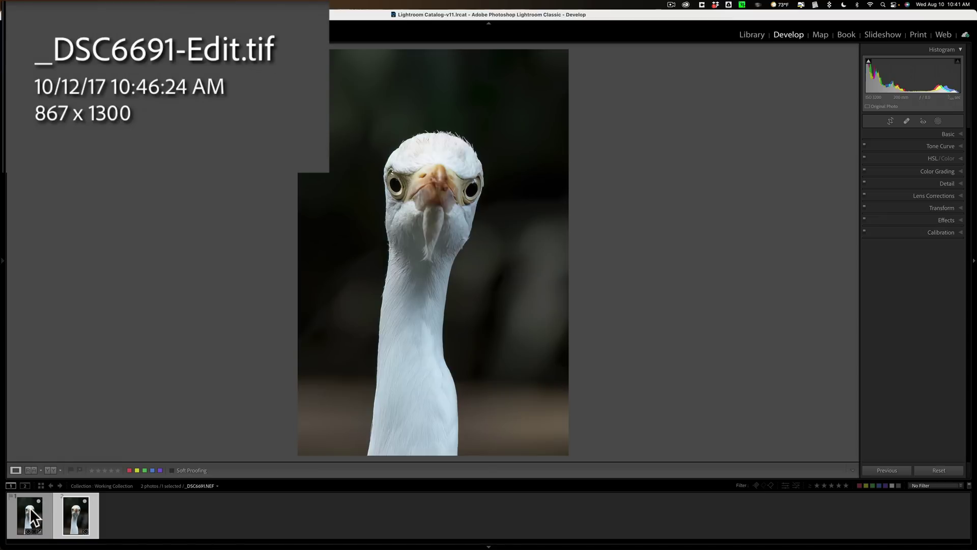
{"action": "left_click", "coordinate": [71, 511]}
{"action": "left_click", "coordinate": [446, 195]}
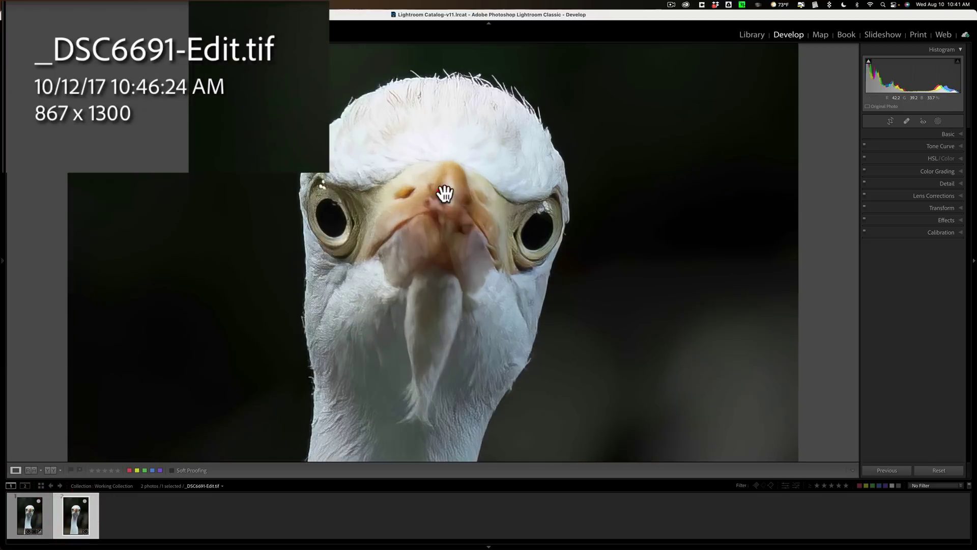
{"action": "left_click", "coordinate": [445, 195]}
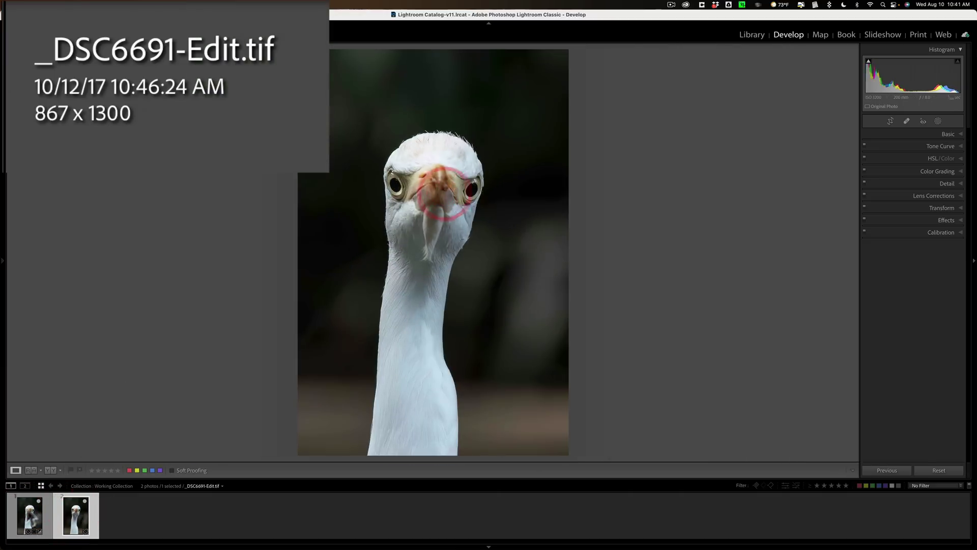
- Reselect the TIF and import its settings from disk so it shows 3468 x 5200
{"action": "left_click", "coordinate": [28, 514]}
{"action": "left_click", "coordinate": [76, 515]}
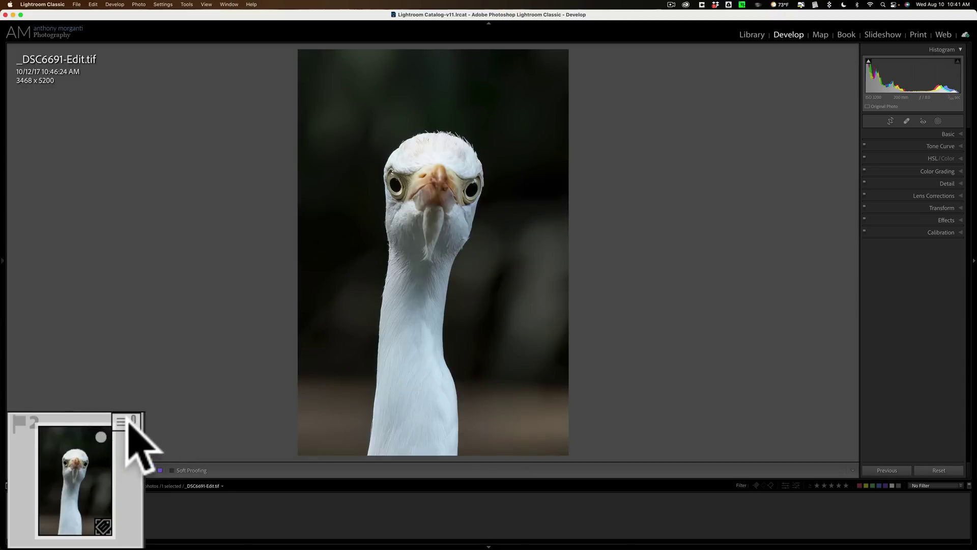
{"action": "left_click", "coordinate": [94, 495]}
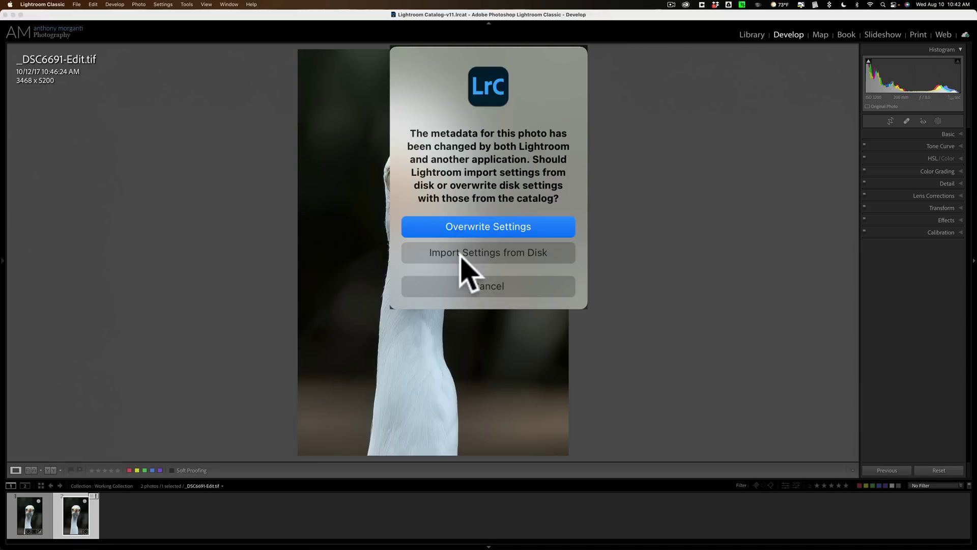
{"action": "left_click", "coordinate": [494, 251]}
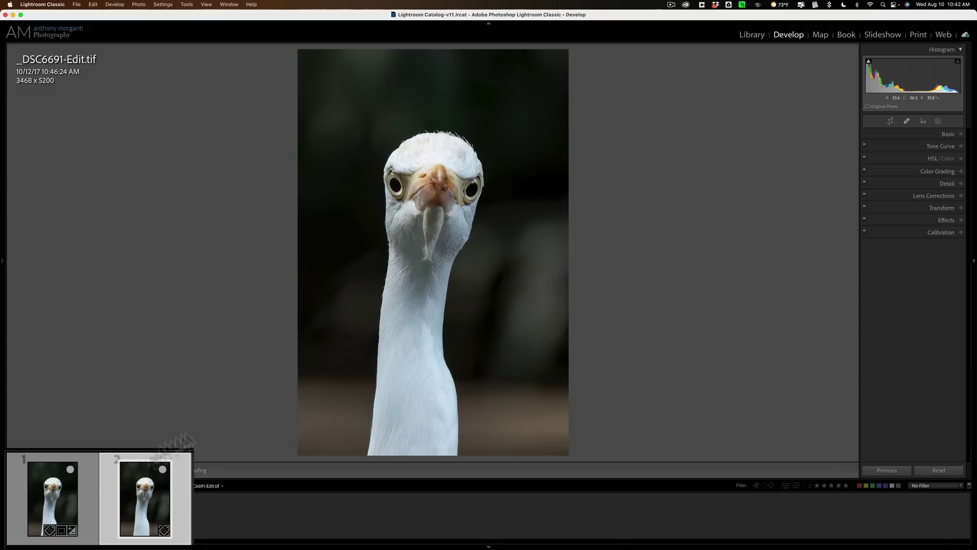
- Zoom into the egret's head on the original NEF to inspect its noise
{"action": "left_click", "coordinate": [55, 503]}
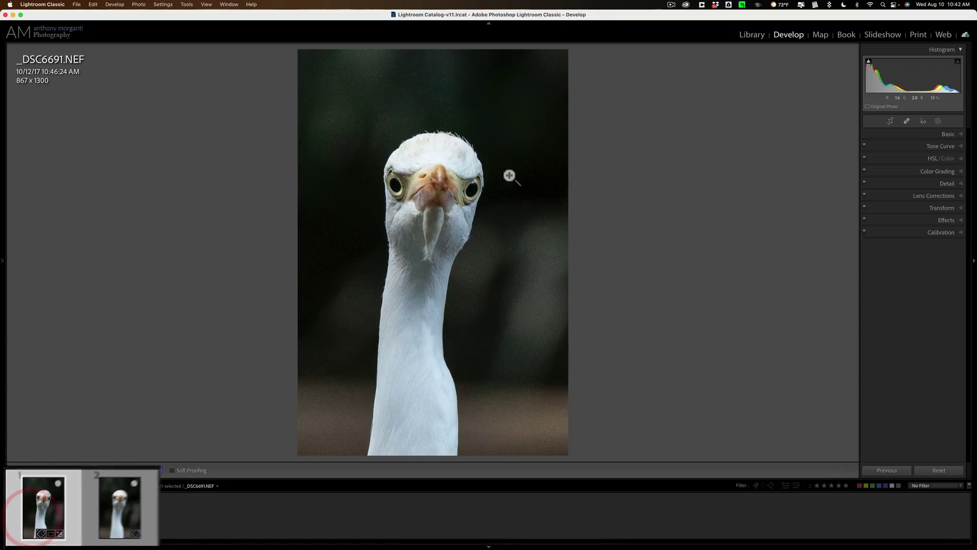
{"action": "left_click", "coordinate": [427, 185]}
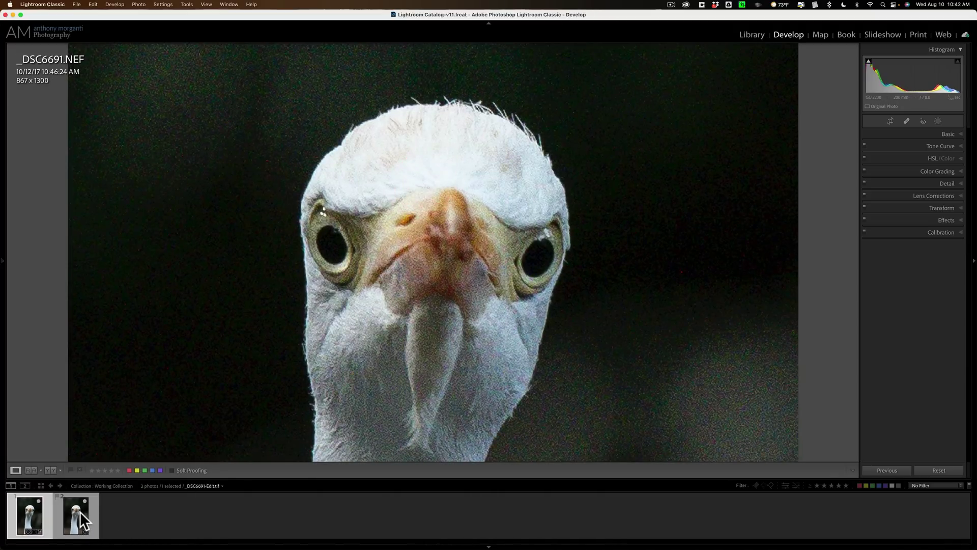
{"action": "left_click", "coordinate": [82, 520]}
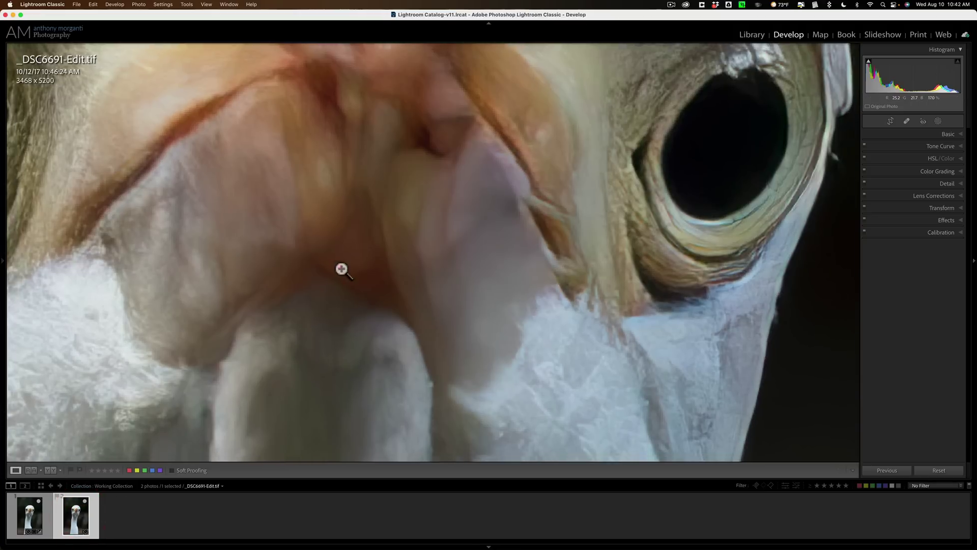
{"action": "left_click", "coordinate": [341, 270]}
{"action": "left_click", "coordinate": [35, 505]}
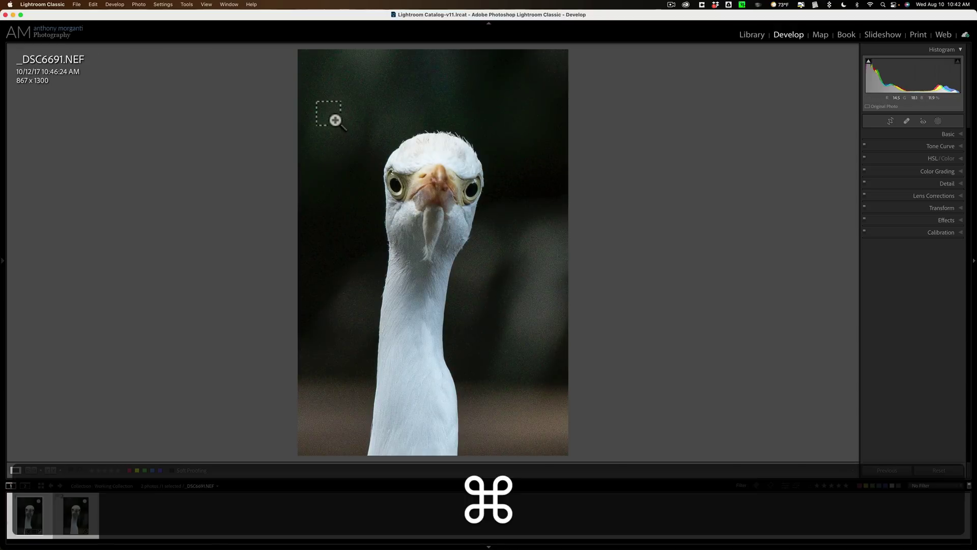
{"action": "left_click_drag", "start_coordinate": [318, 118], "coordinate": [550, 274]}
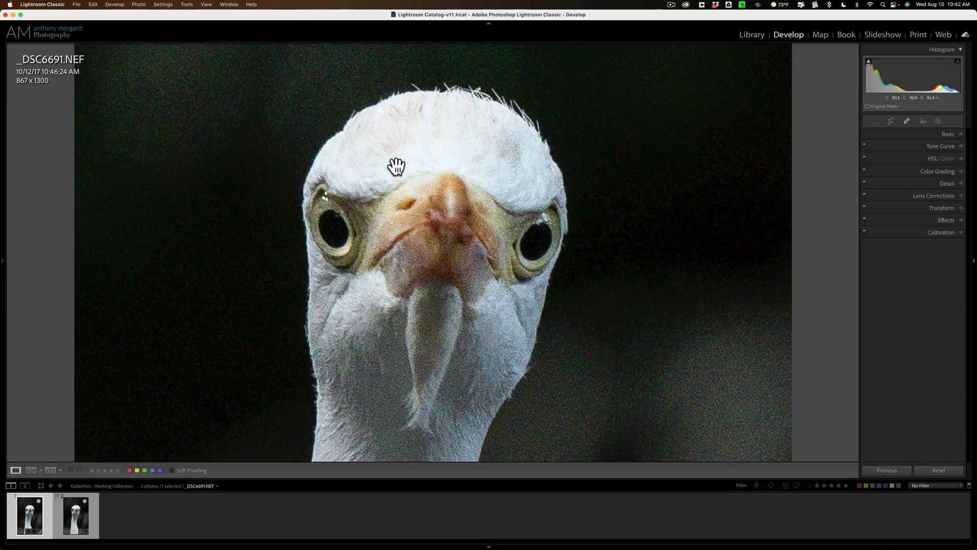
{"action": "left_click", "coordinate": [415, 170]}
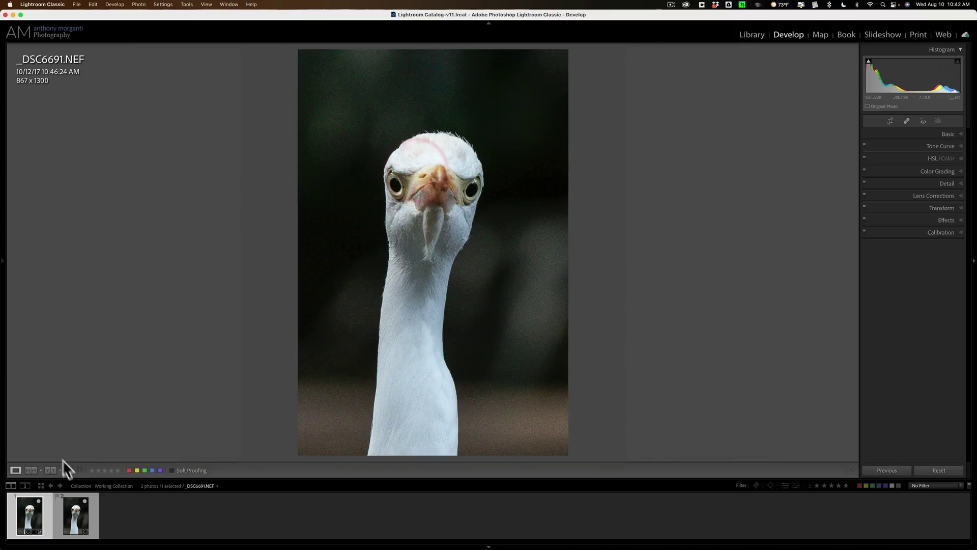
- Zoom into the egret's head on the upscaled TIF and compare it with the original
{"action": "left_click", "coordinate": [77, 510]}
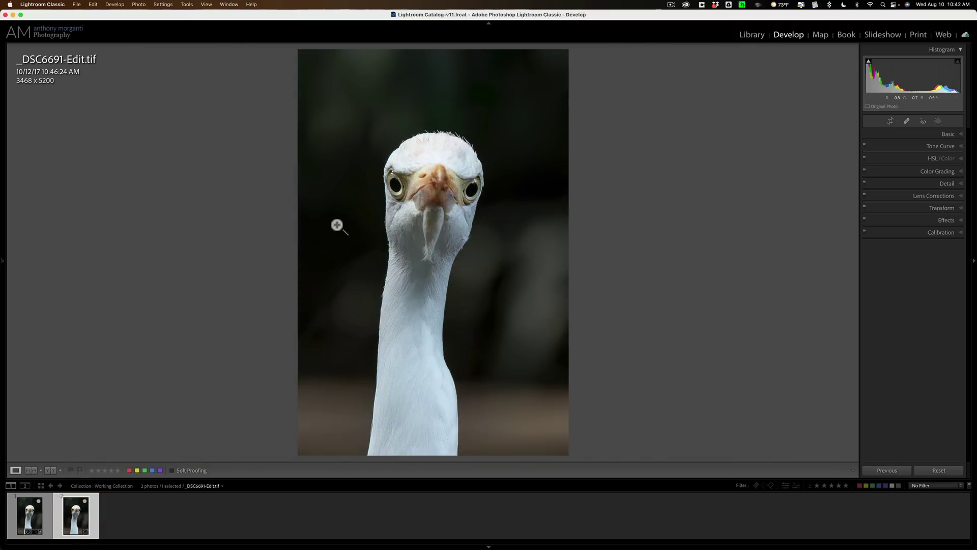
{"action": "key", "text": "super"}
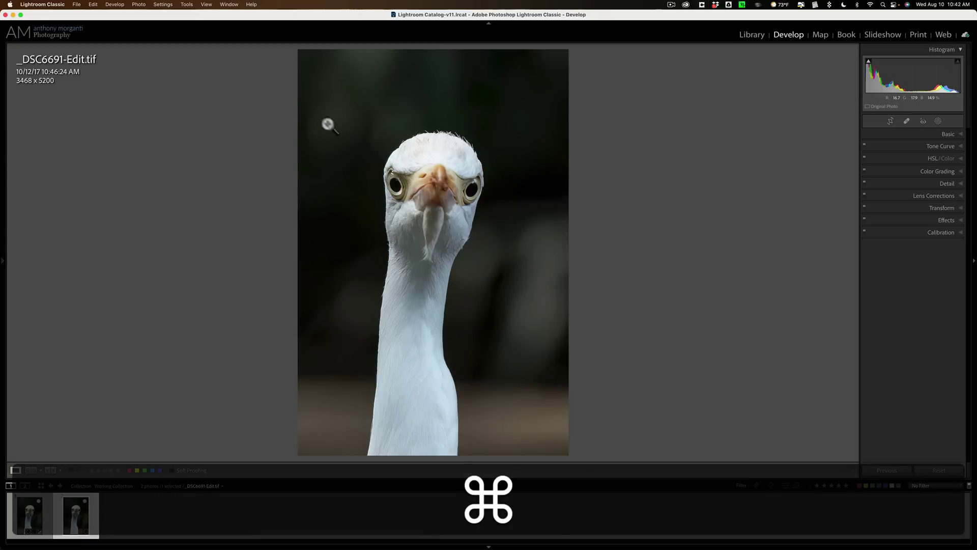
{"action": "left_click_drag", "start_coordinate": [325, 121], "coordinate": [542, 268]}
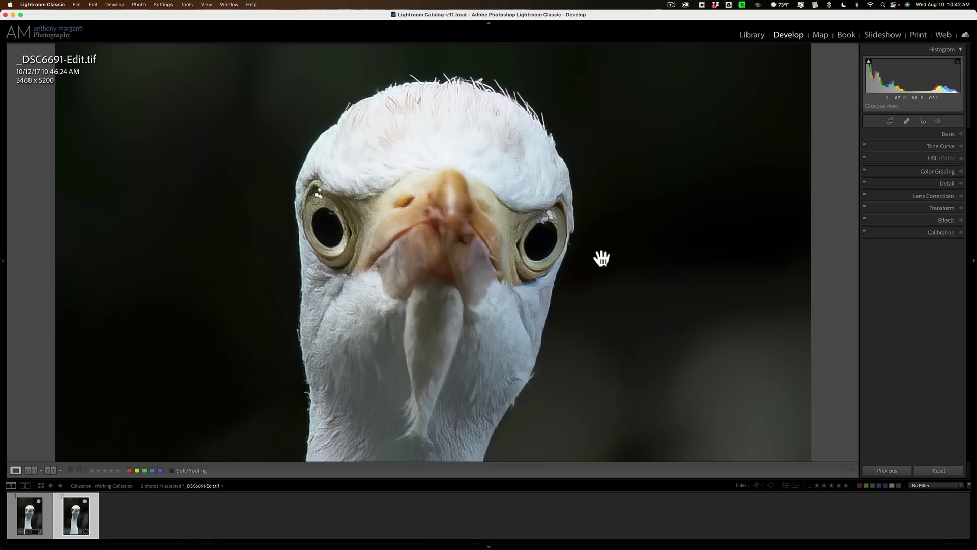
{"action": "left_click", "coordinate": [452, 242]}
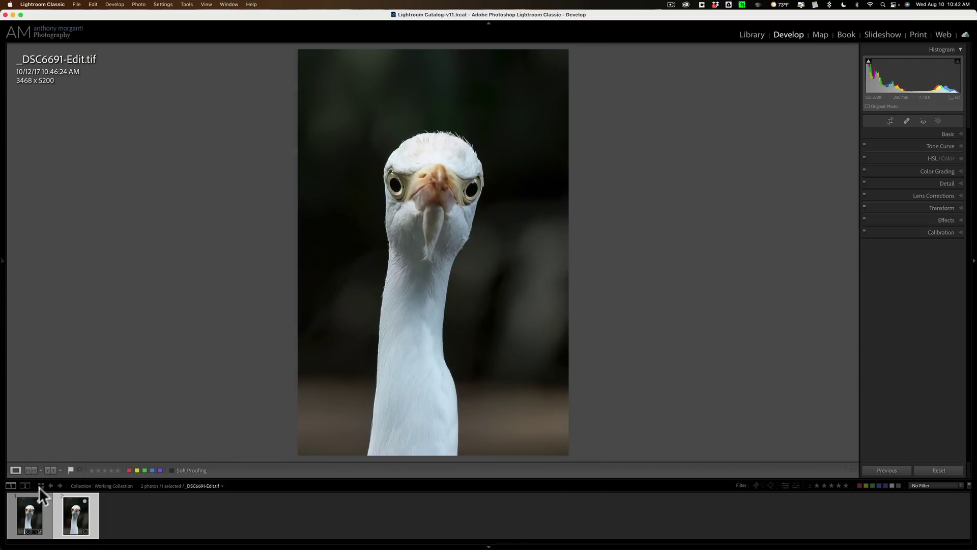
{"action": "left_click", "coordinate": [24, 511]}
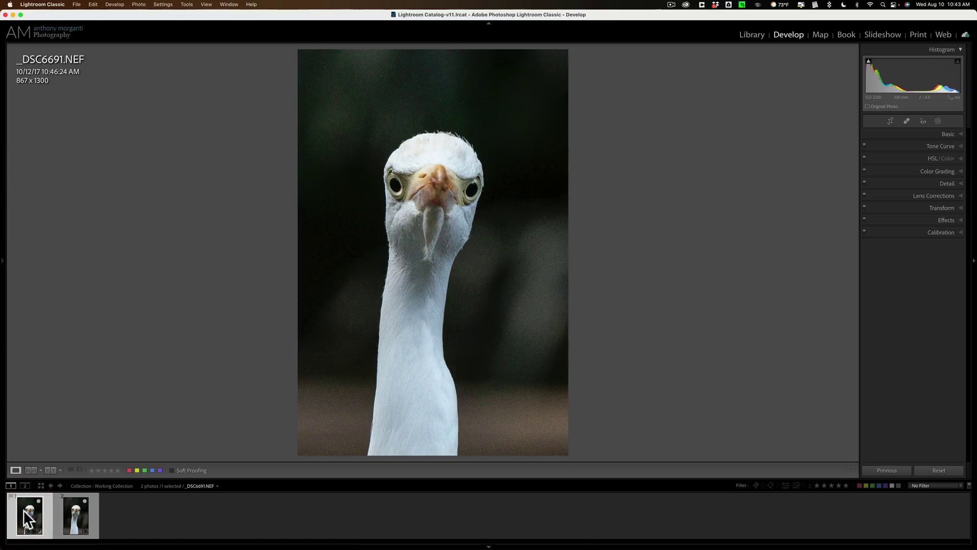
{"action": "left_click", "coordinate": [81, 529]}
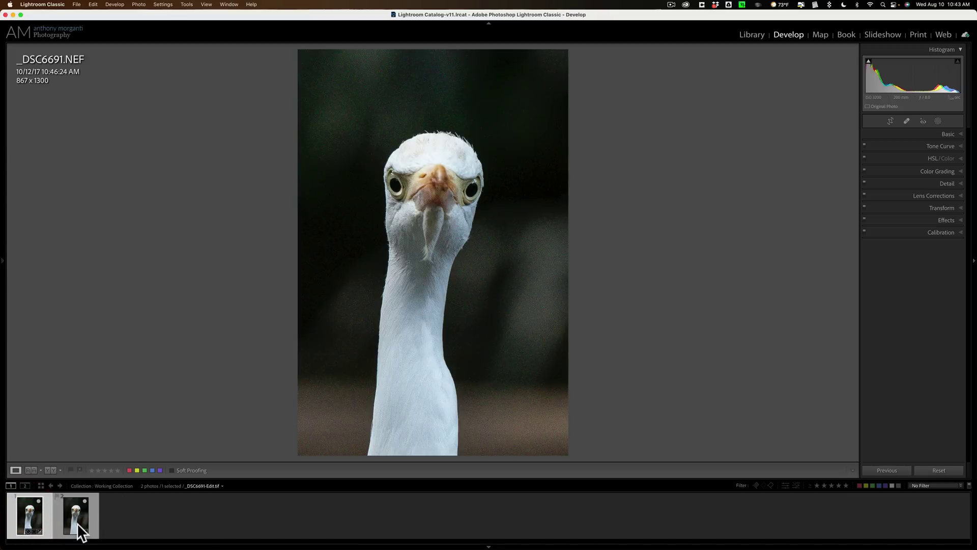
- Select the _DSC6691-Edit.tif thumbnail to display it at 3468 x 5200
{"action": "left_click", "coordinate": [81, 530]}
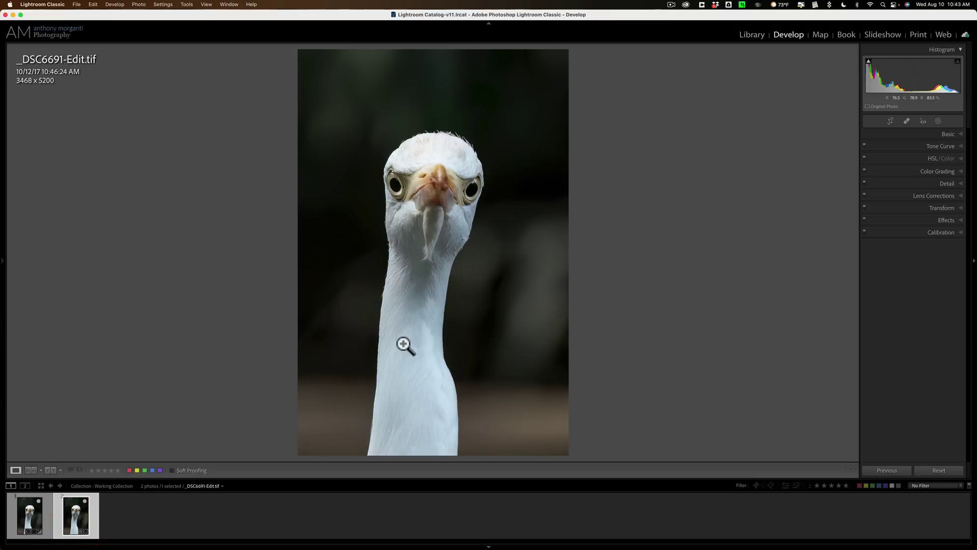